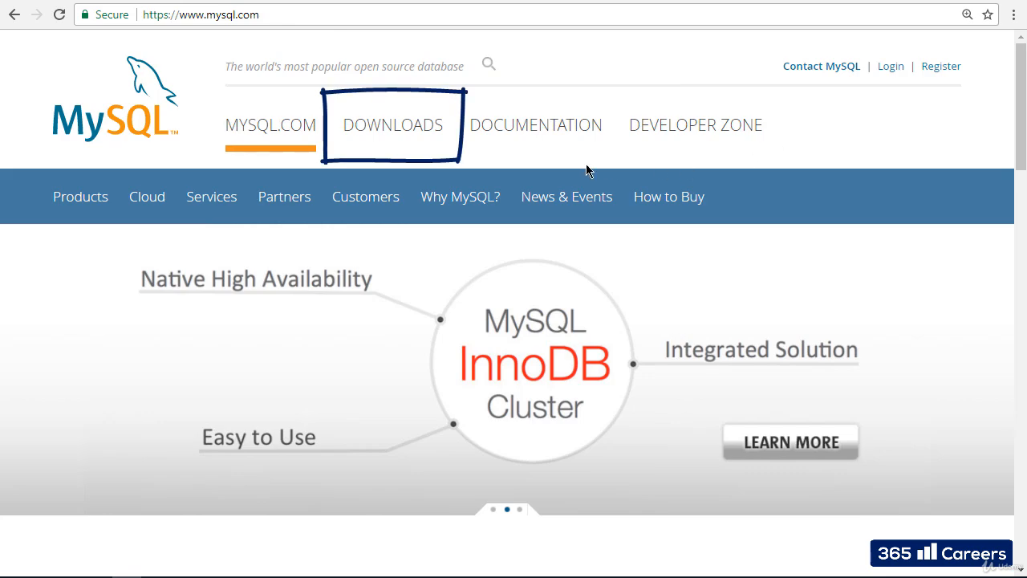
Go through mysql.com Downloads > Community > MySQL on Windows to the MySQL Installer download page.
left_click(429, 132)
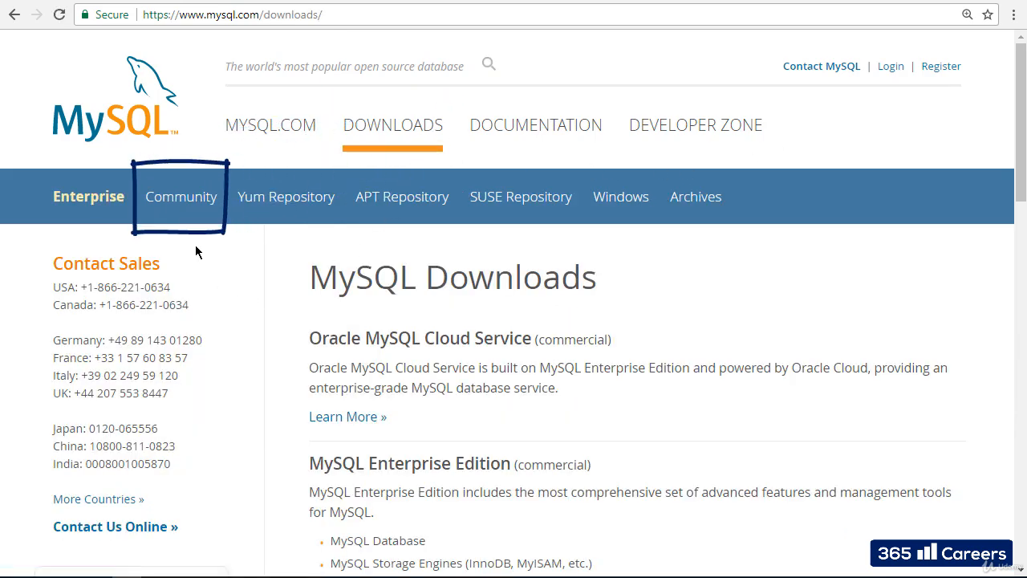
left_click(184, 210)
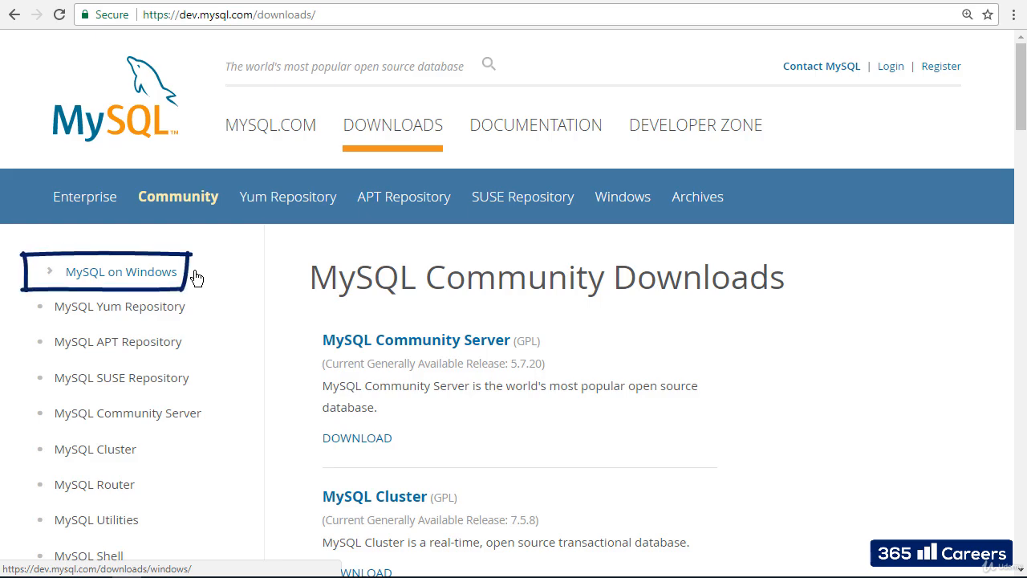
left_click(140, 279)
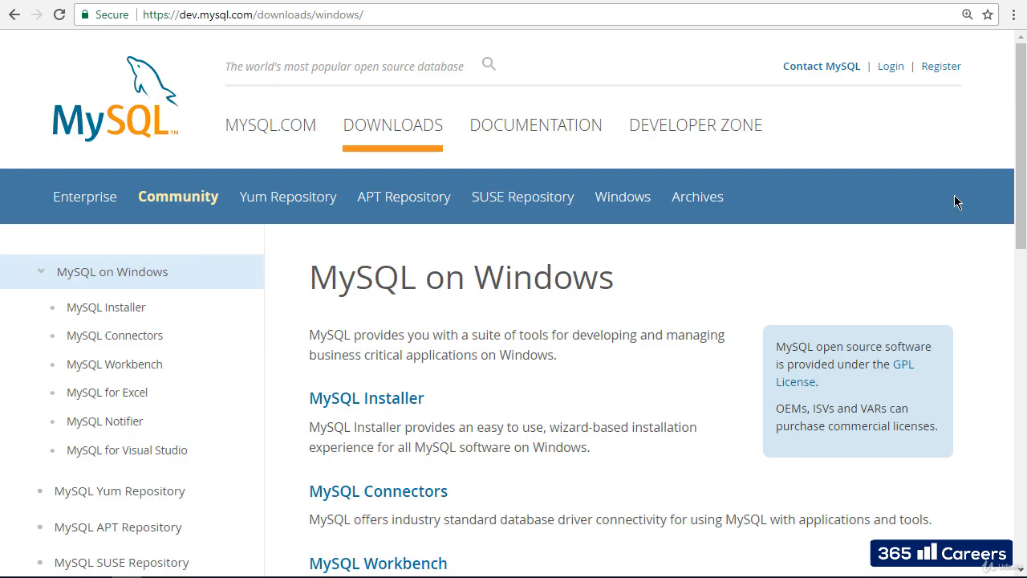
left_click_drag(1019, 170, 1016, 296)
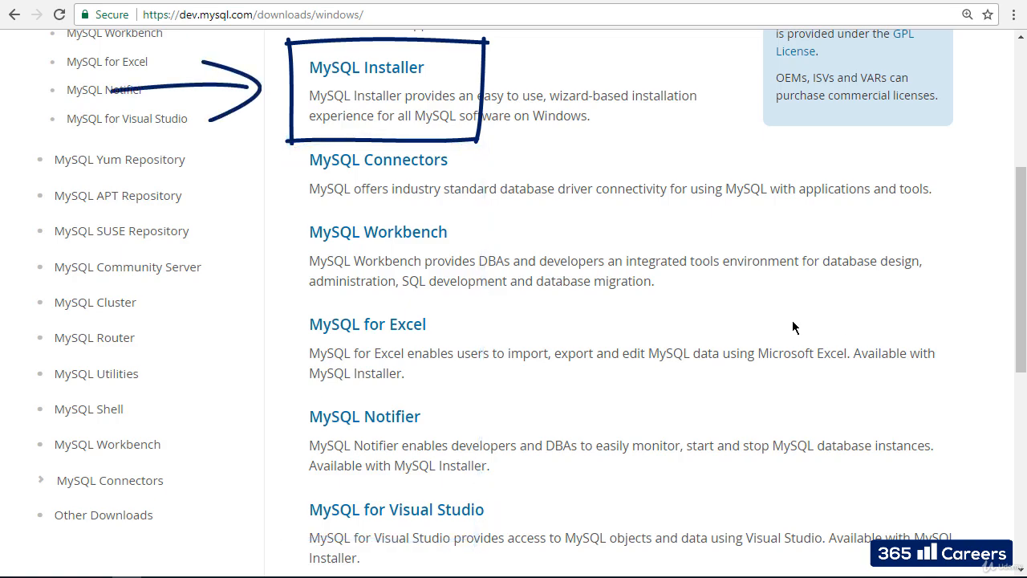
left_click(374, 70)
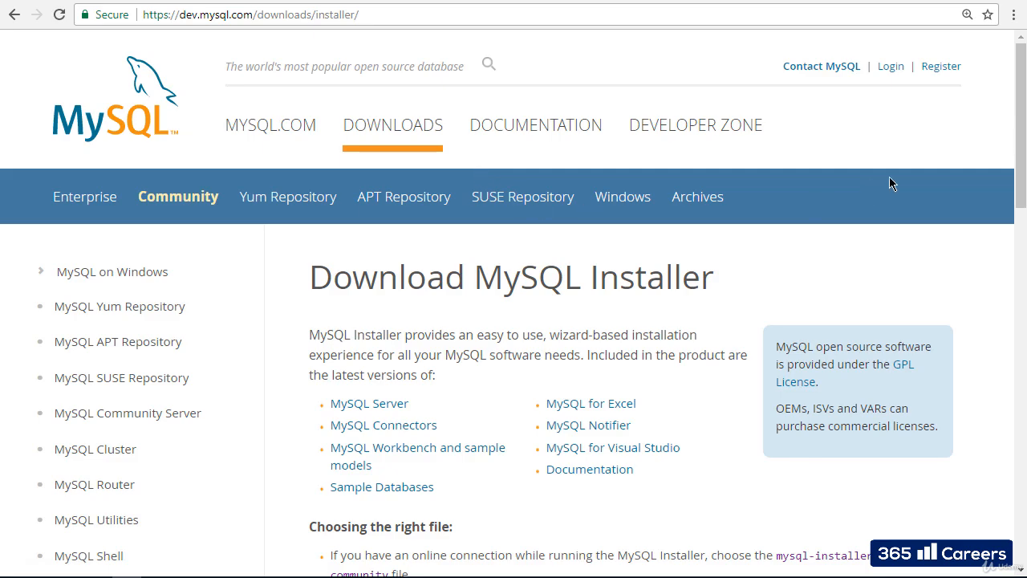
Scroll to the 5.7.20 Windows downloads listing the 18.5M web-community and 376.3M full MSIs.
left_click_drag(1016, 126, 998, 358)
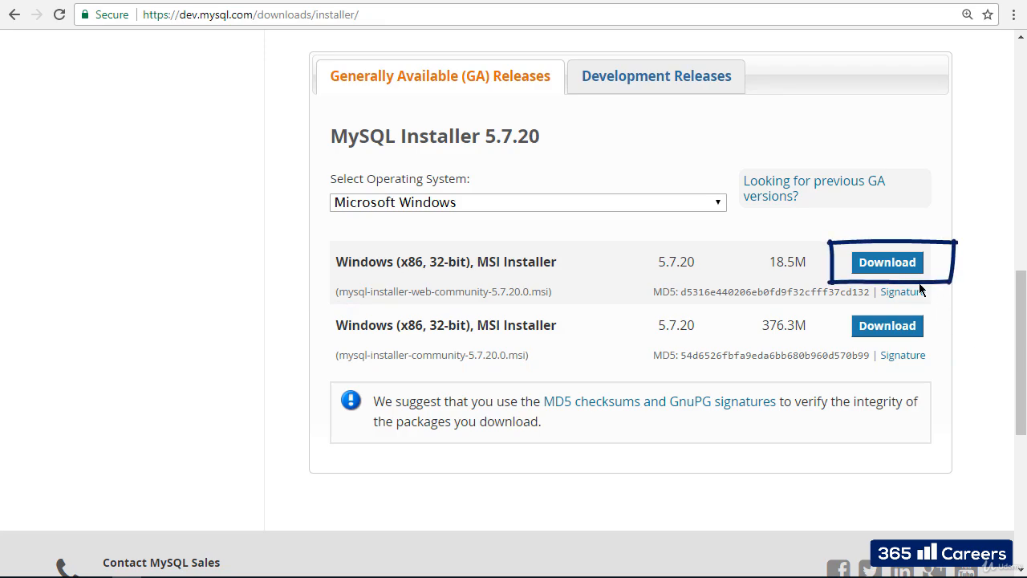
Download the 18.5M web-community installer without logging in and save it to E:\SQL.
left_click(901, 270)
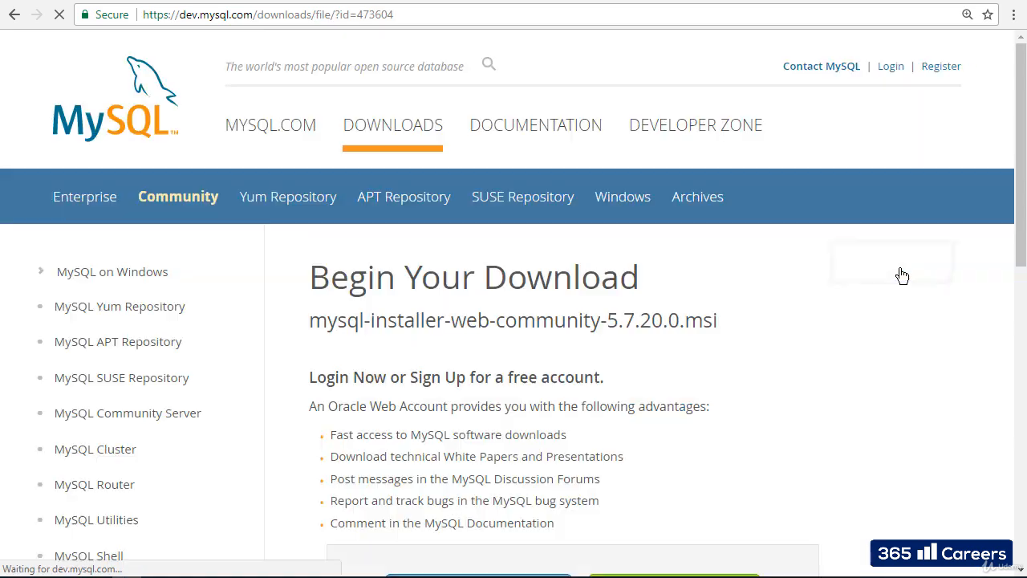
left_click_drag(1013, 181, 1009, 324)
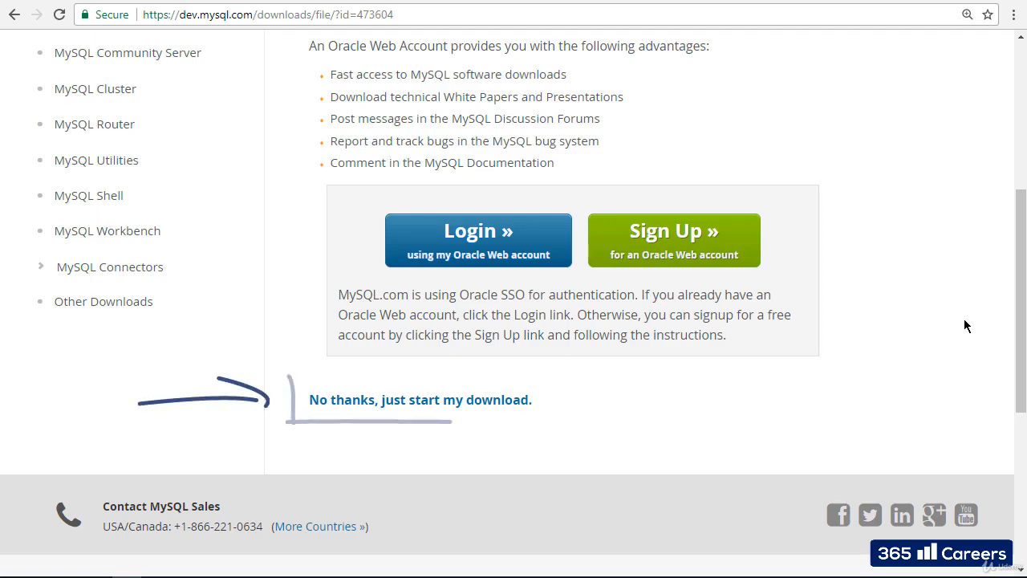
left_click(393, 410)
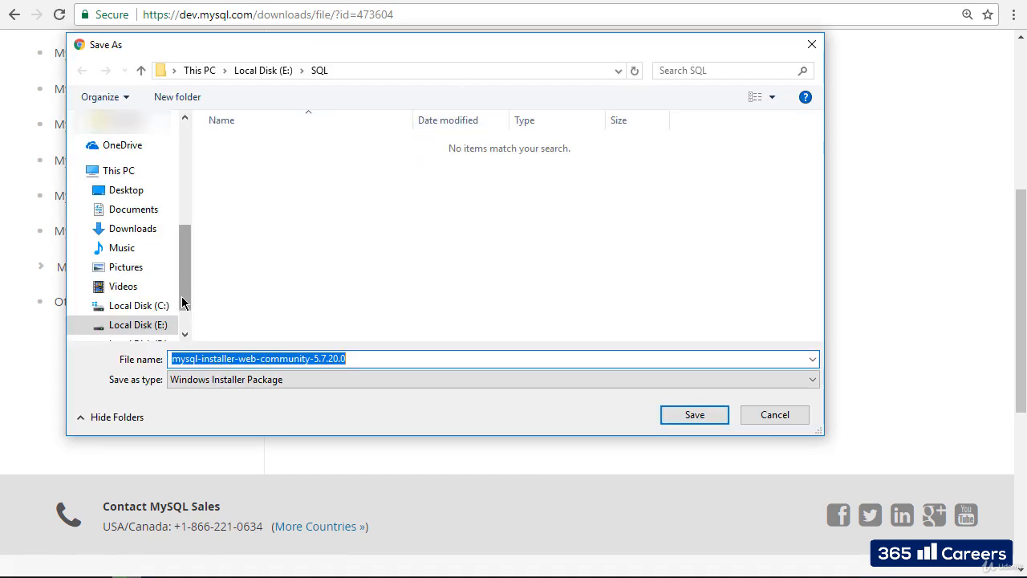
scroll(181, 334, "down", 1)
left_click(165, 281)
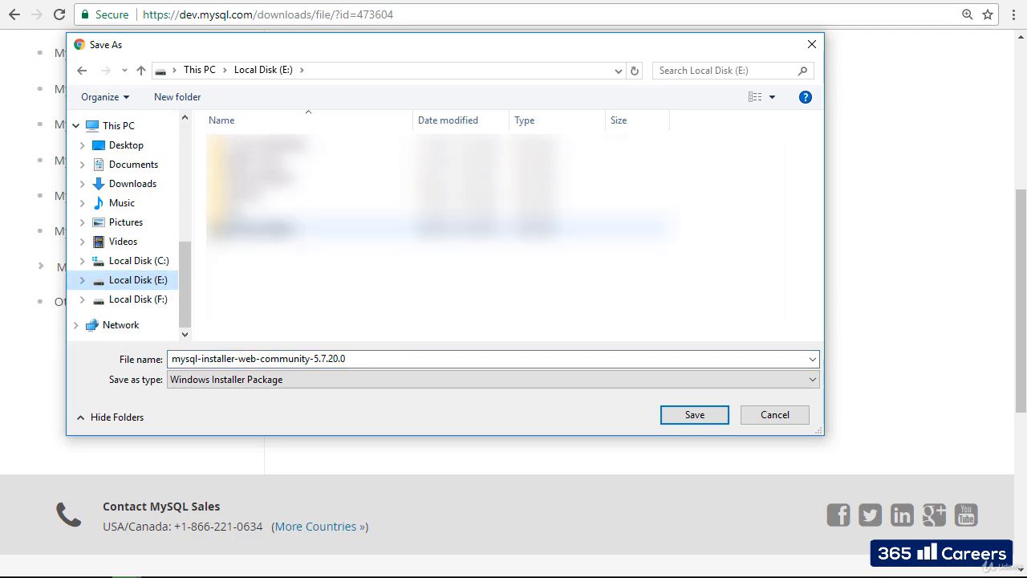
double_click(236, 211)
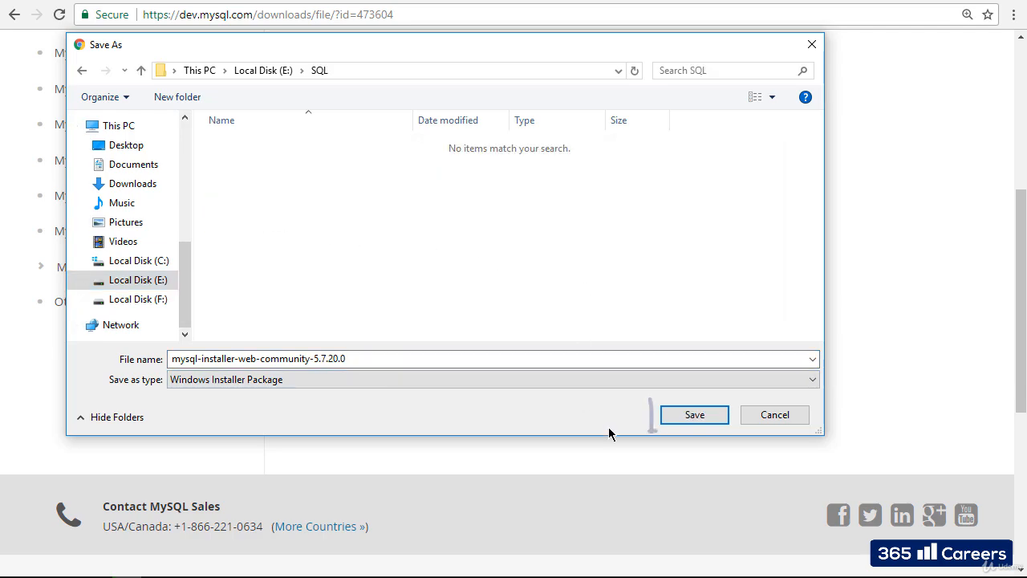
left_click(724, 418)
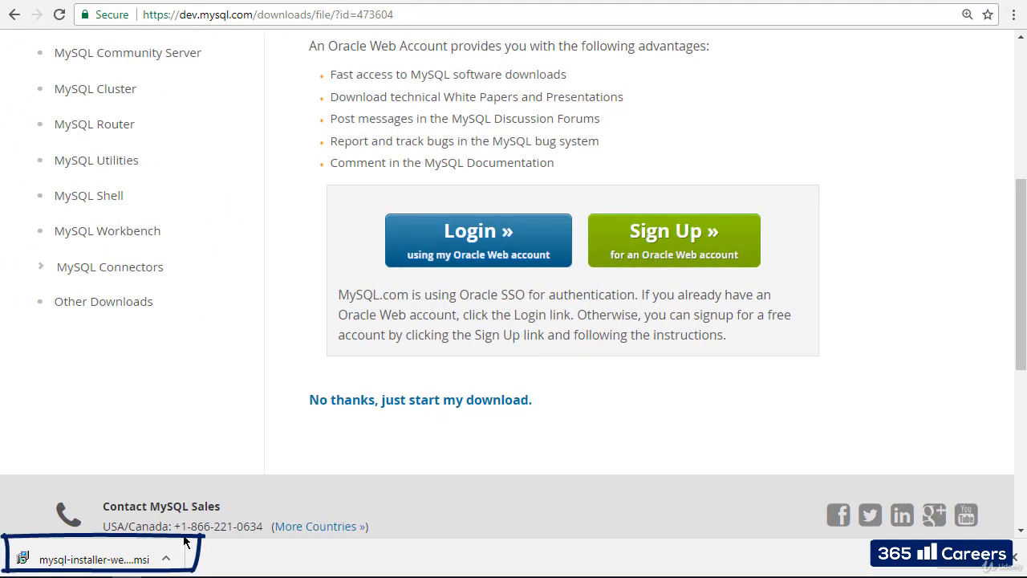
Run mysql-installer-web-community-5.7.20.0.msi and accept the license terms.
left_click(128, 560)
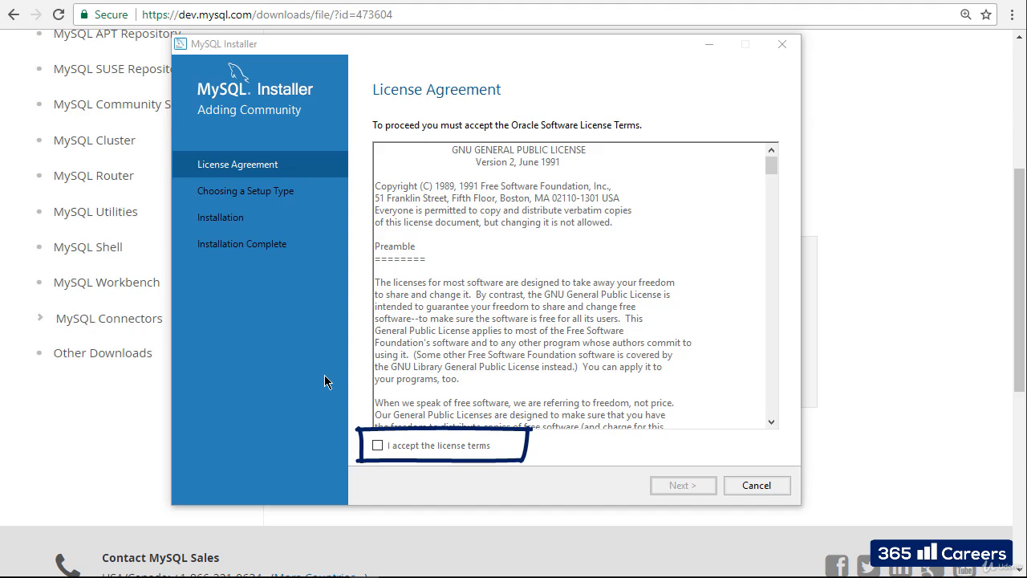
left_click(377, 445)
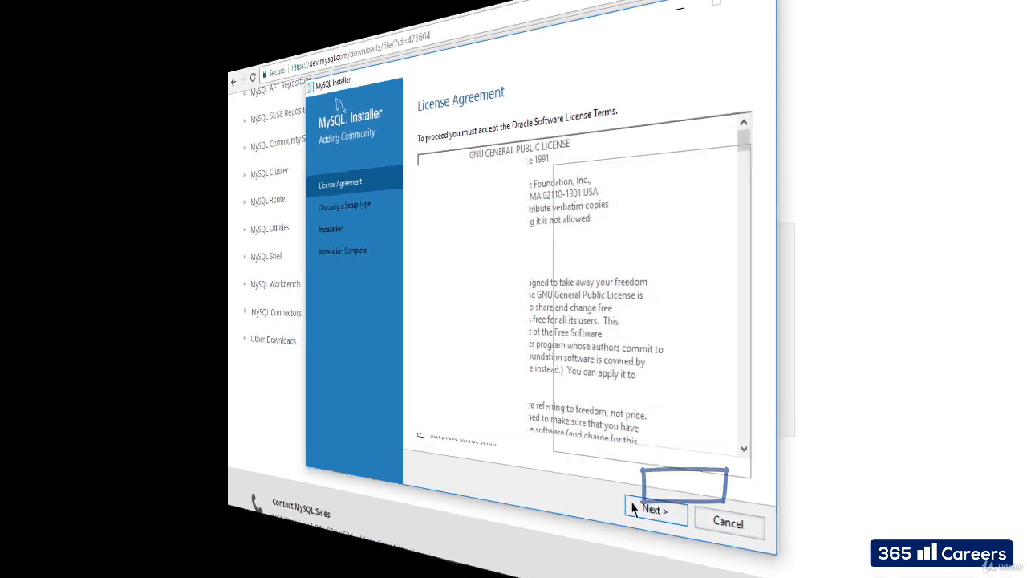
left_click(659, 487)
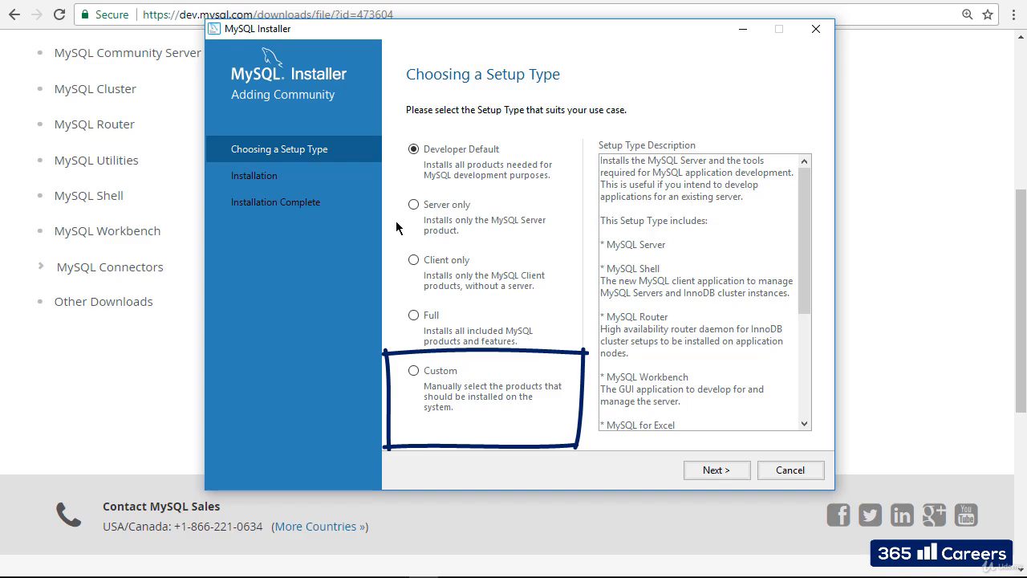
Choose the Custom setup type and continue to product selection.
left_click(414, 372)
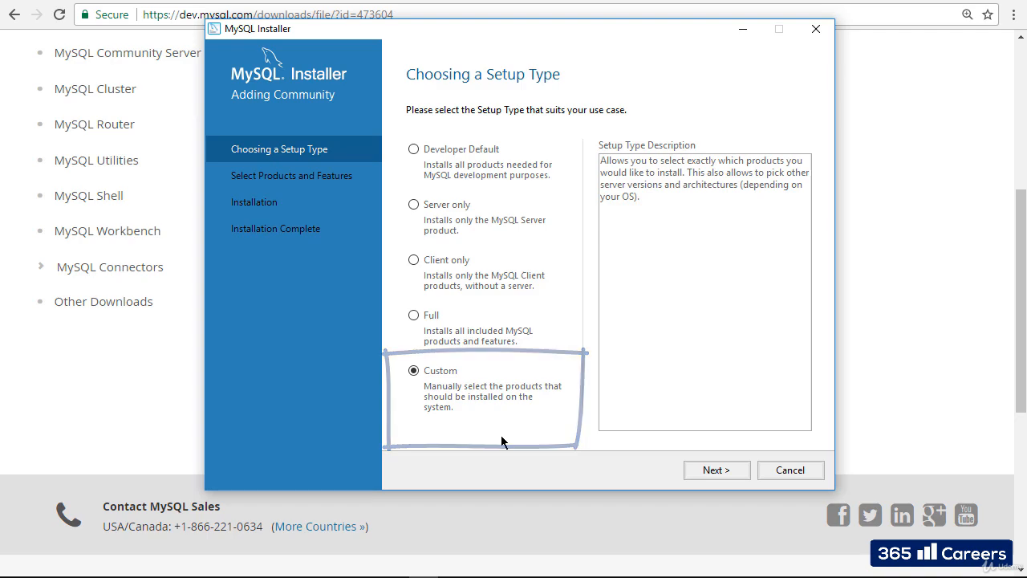
left_click(727, 469)
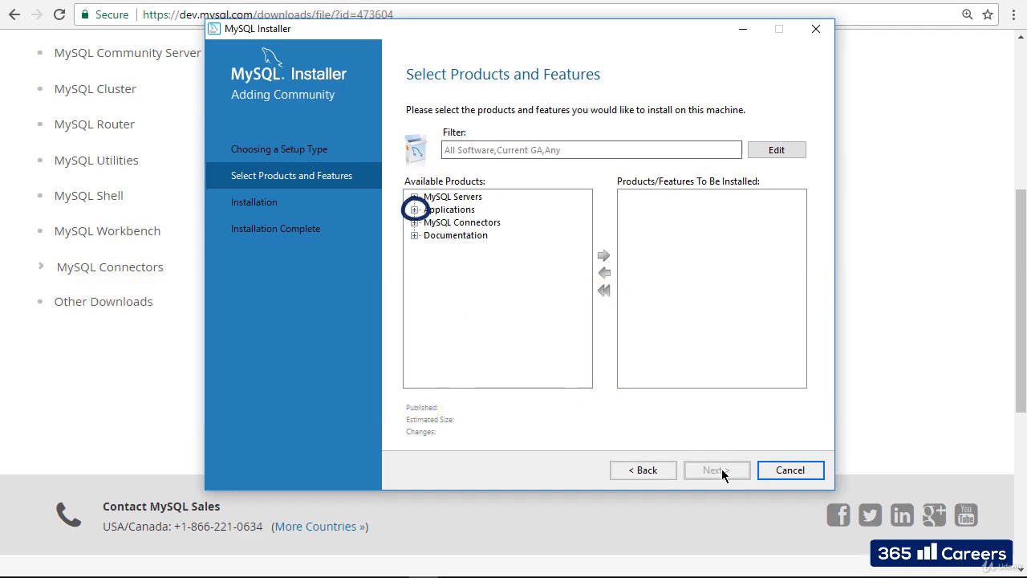
Add MySQL Workbench 6.3.9 - X64 from Applications to the install list.
left_click(414, 210)
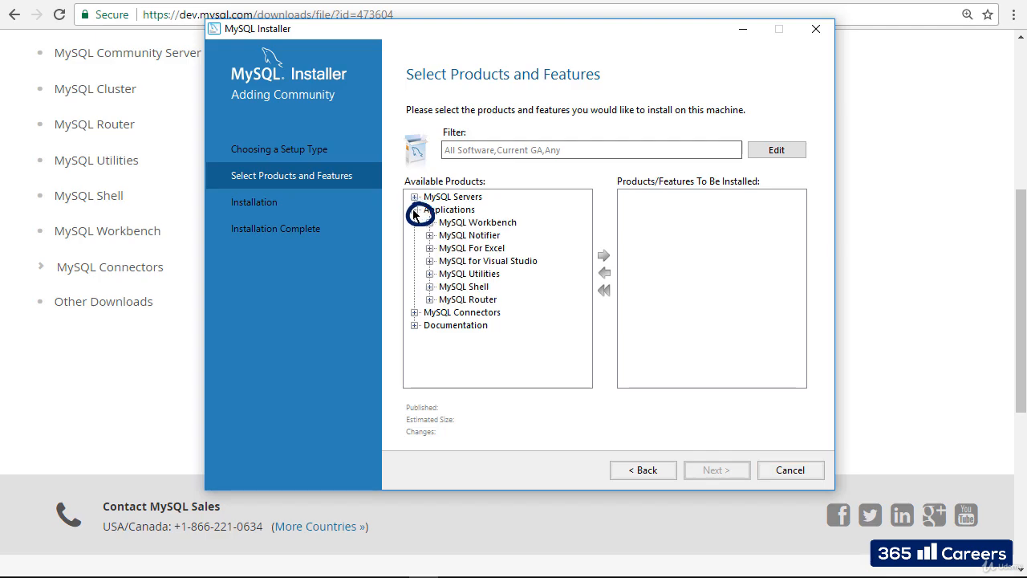
left_click(431, 223)
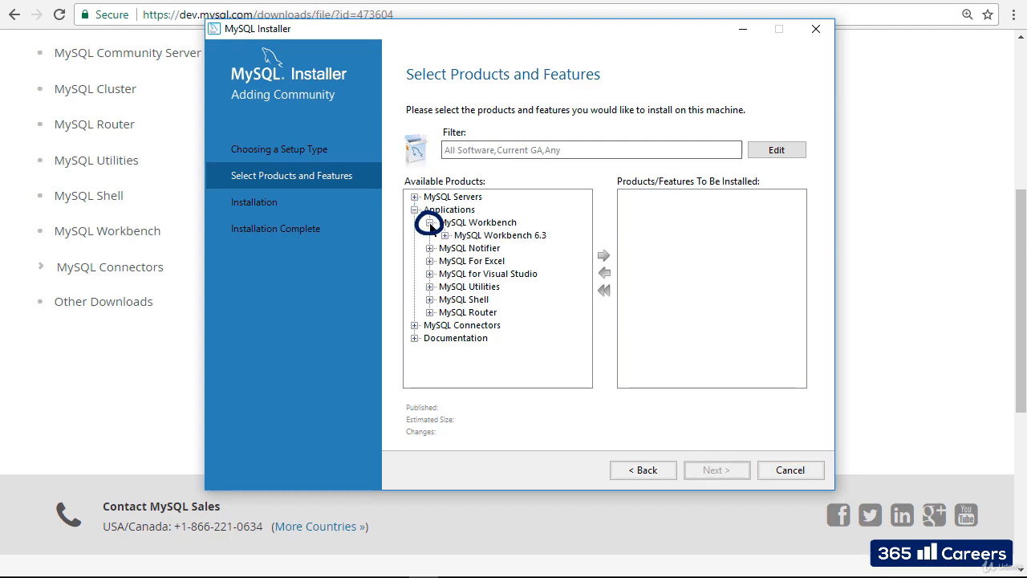
left_click(444, 235)
left_click(503, 249)
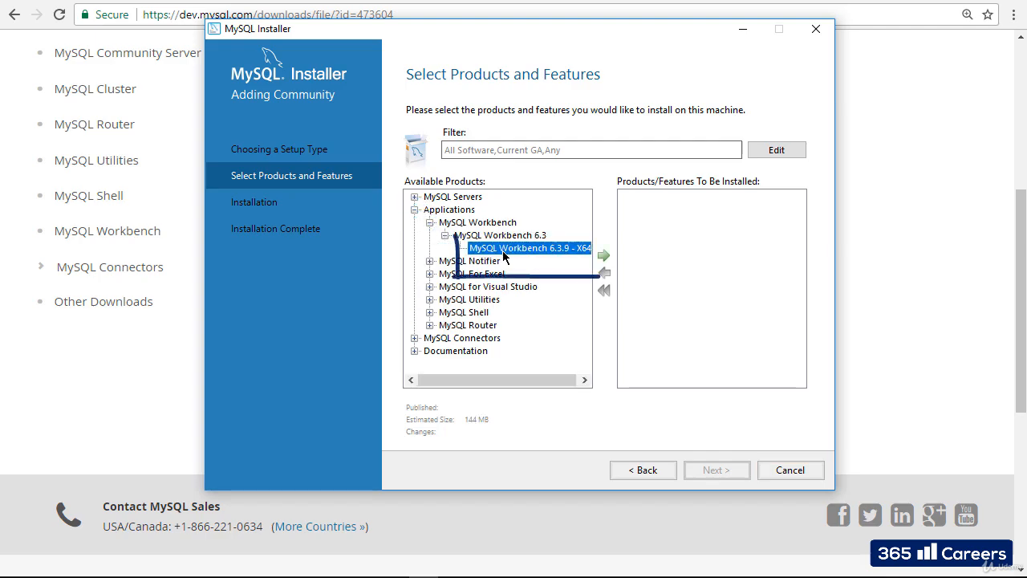
left_click(606, 257)
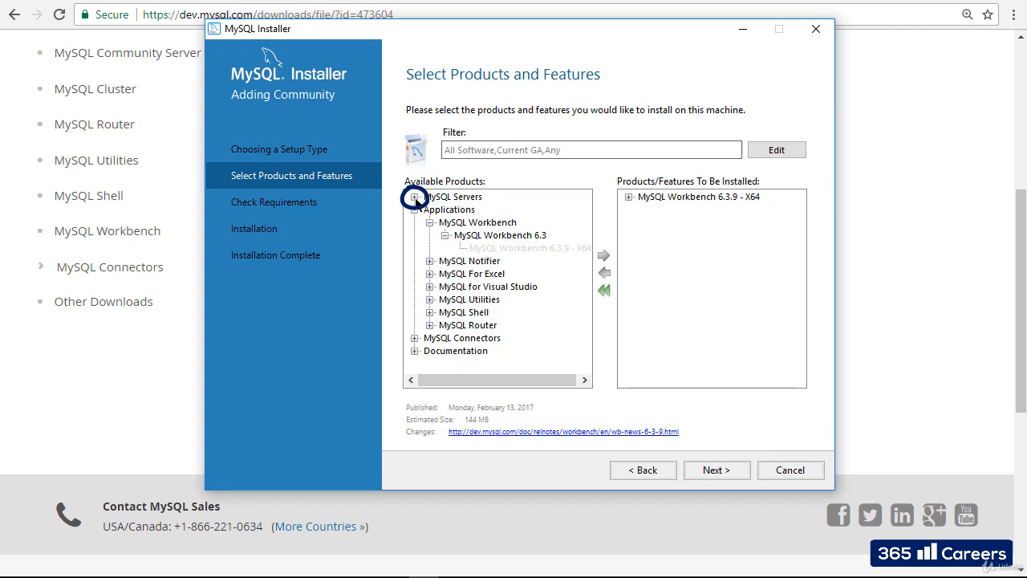
Add MySQL Server 5.7.20 - X64 from MySQL Servers to the install list.
left_click(414, 197)
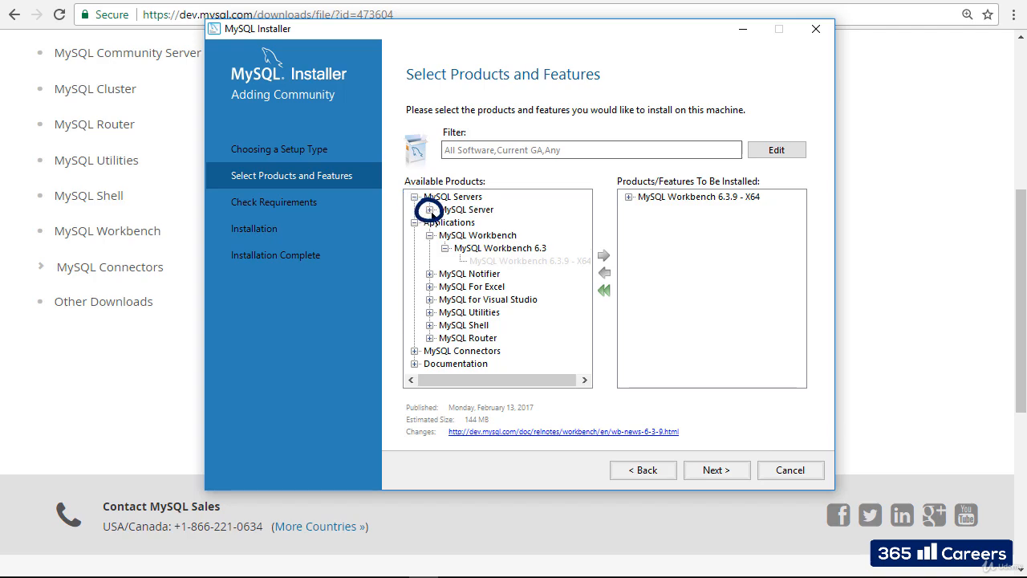
left_click(431, 209)
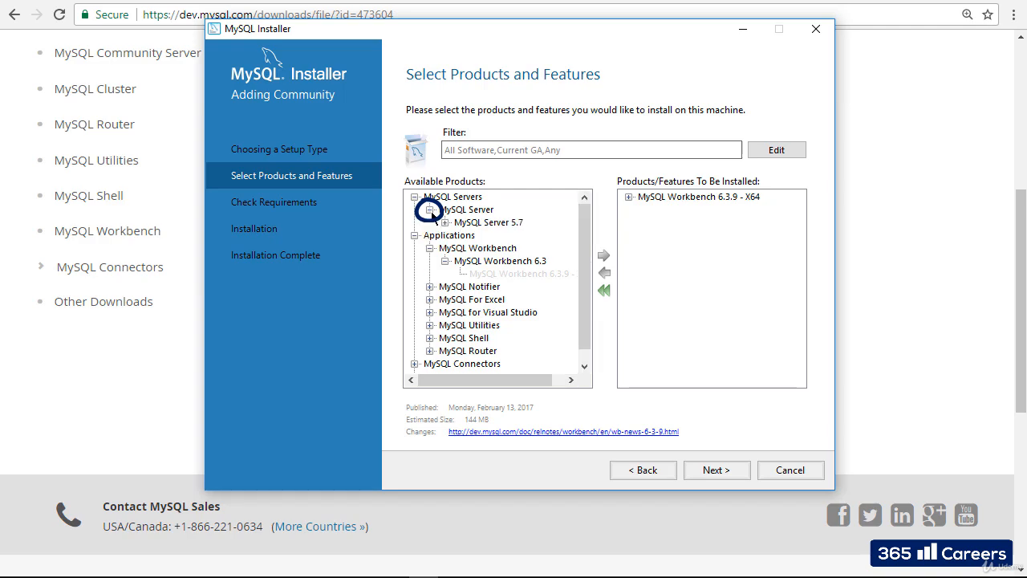
left_click(444, 222)
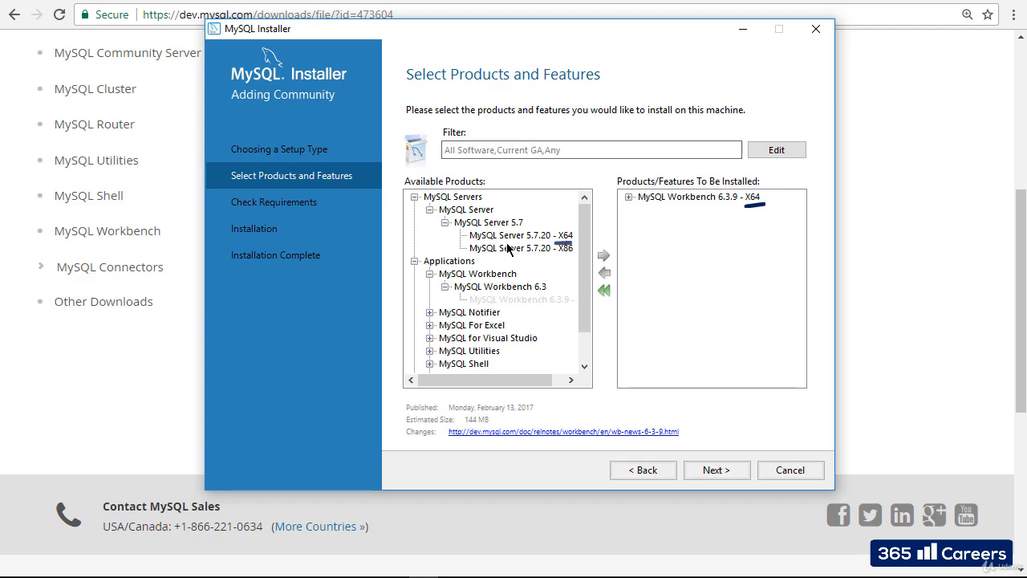
left_click(511, 235)
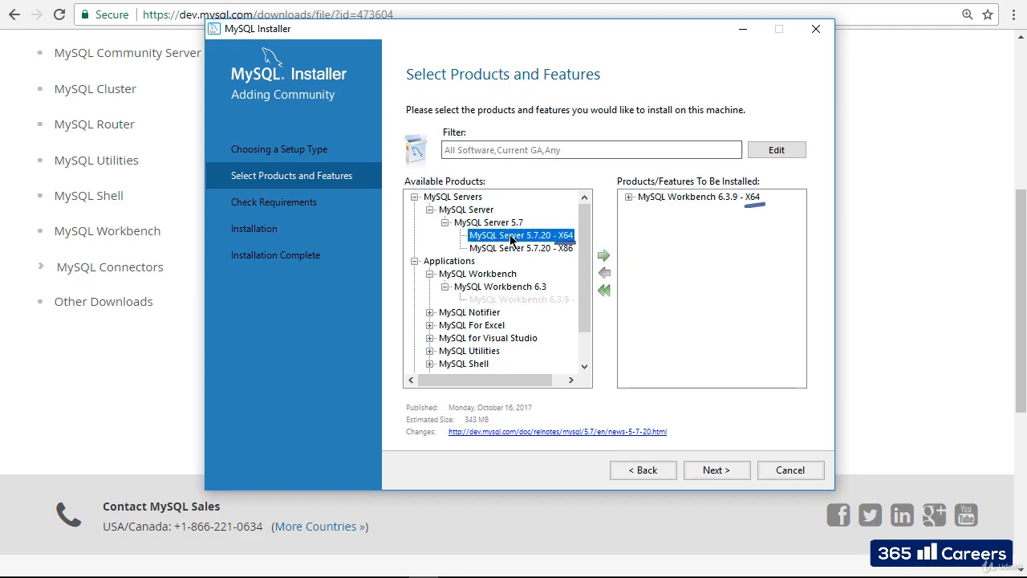
left_click(604, 256)
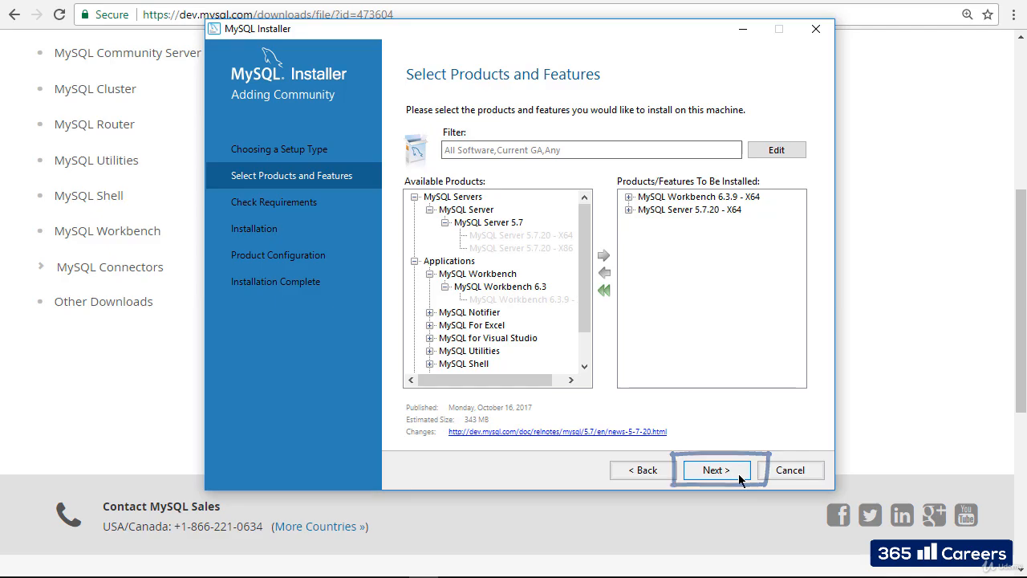
Proceed to Check Requirements and execute the Visual C++ 2015 and 2013 redistributable installs.
left_click(739, 477)
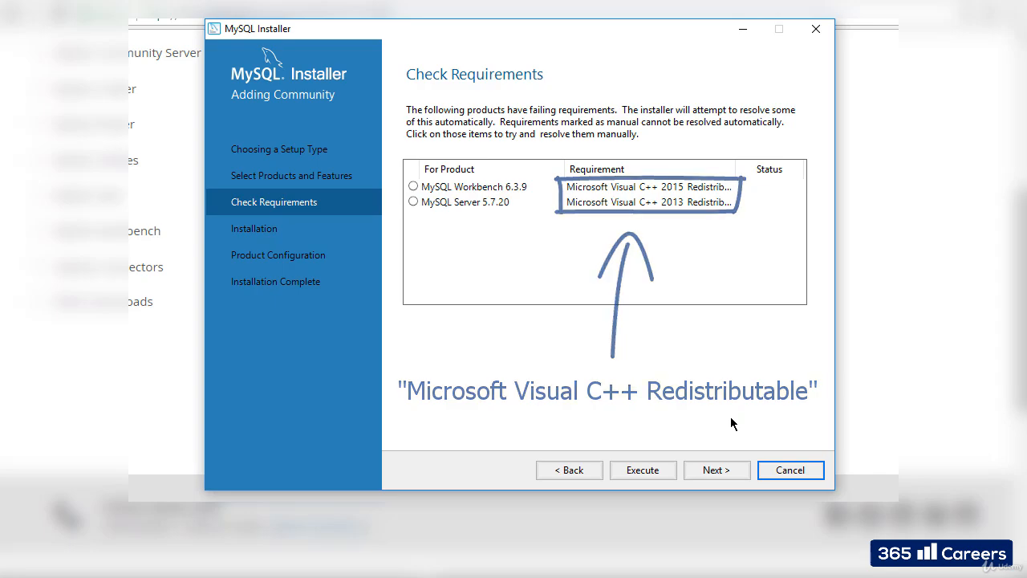
left_click(668, 466)
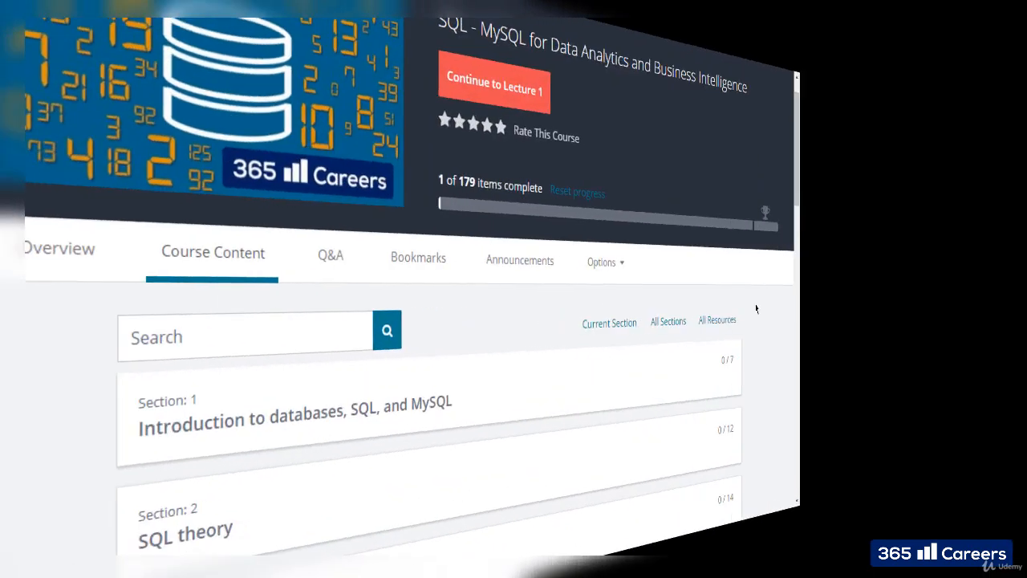
Open Section 4's lecture 19 Visual C note and follow its Microsoft Visual C++ 2013 update link.
scroll(927, 314, "down", 6)
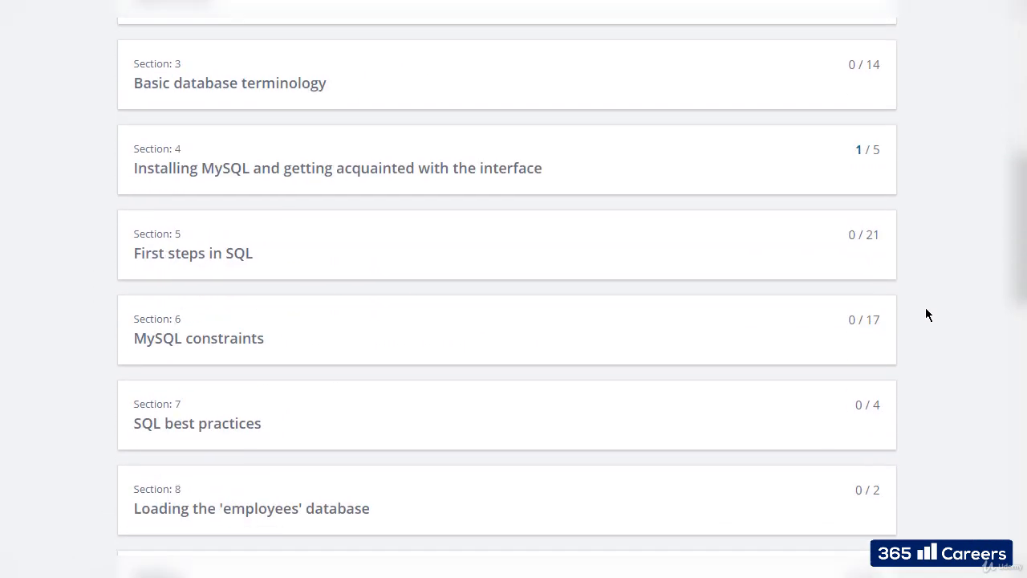
left_click(557, 180)
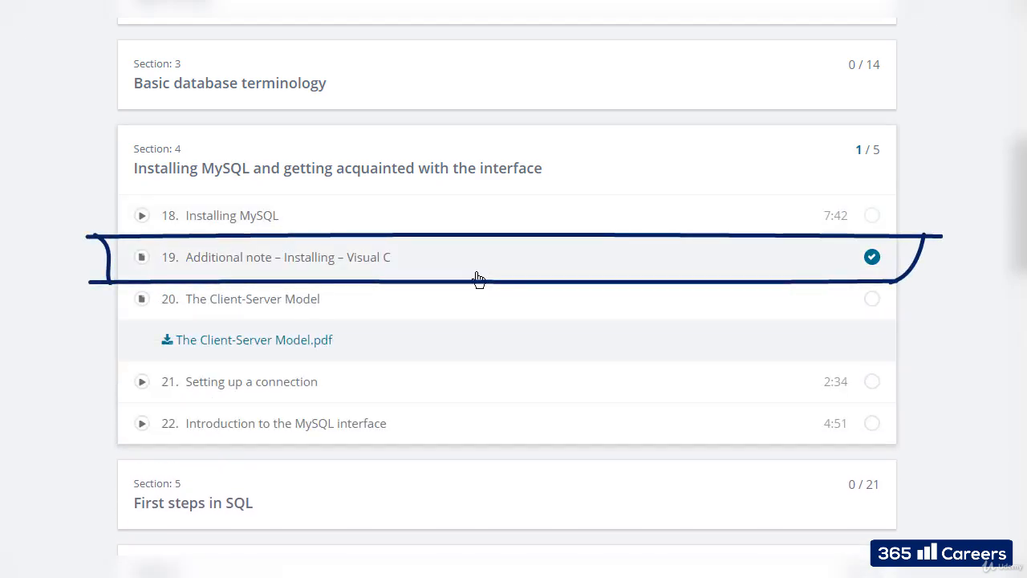
left_click(477, 274)
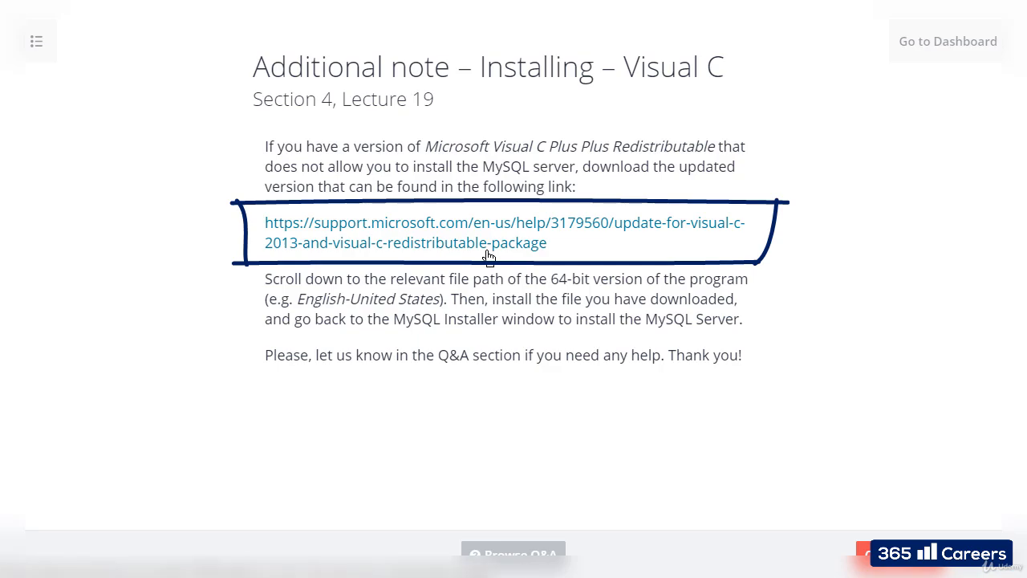
left_click(489, 256)
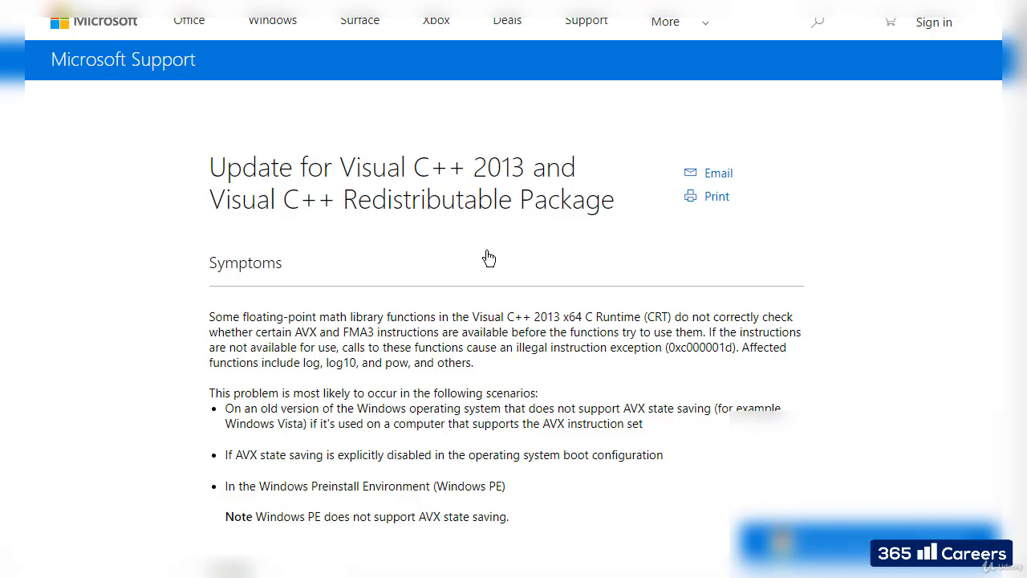
Save the English (US) x64 Visual C++ 2013 redistributable to D:\MySQL, accept its licence and install.
scroll(781, 261, "down", 2)
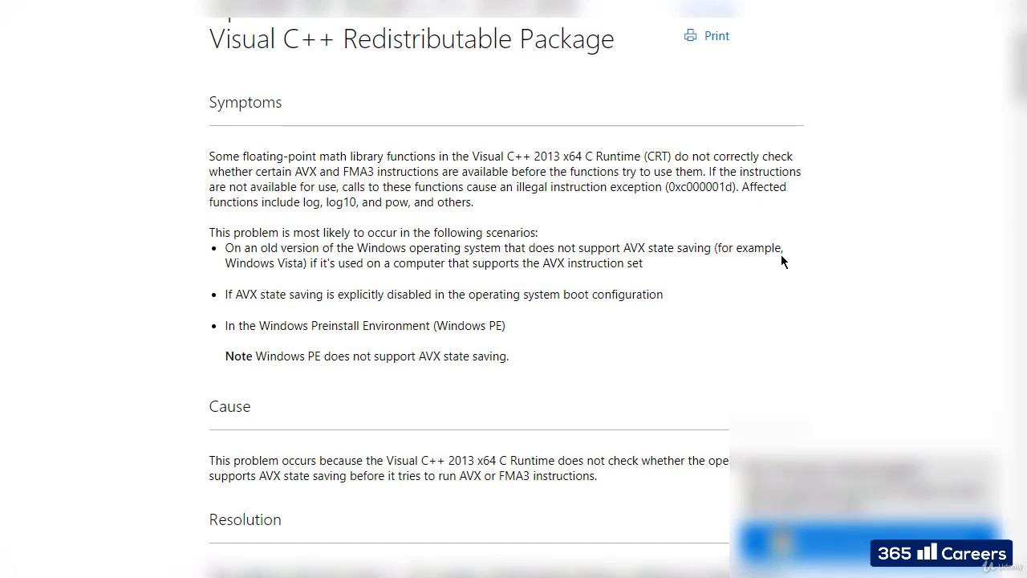
scroll(782, 261, "down", 7)
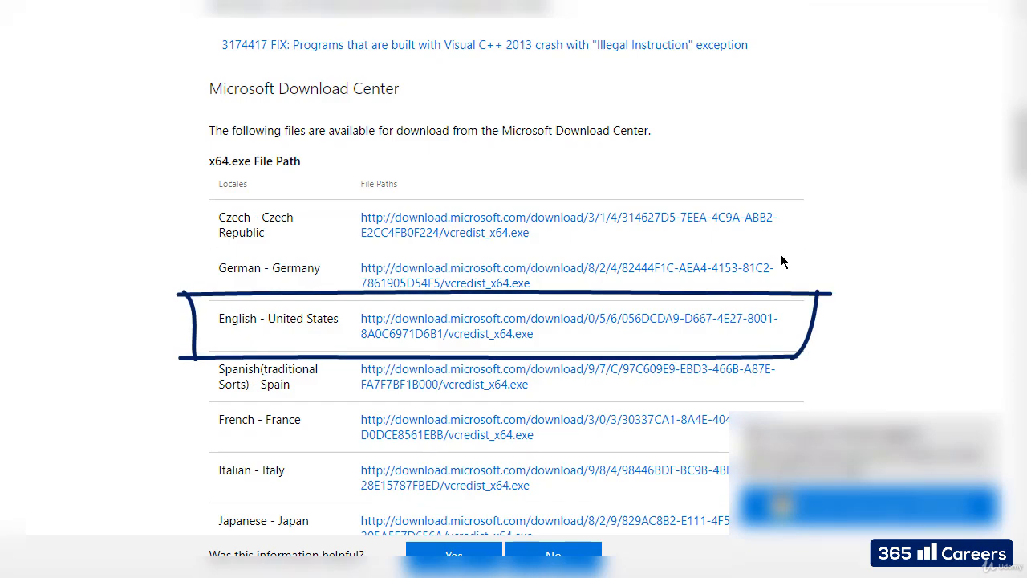
left_click(532, 334)
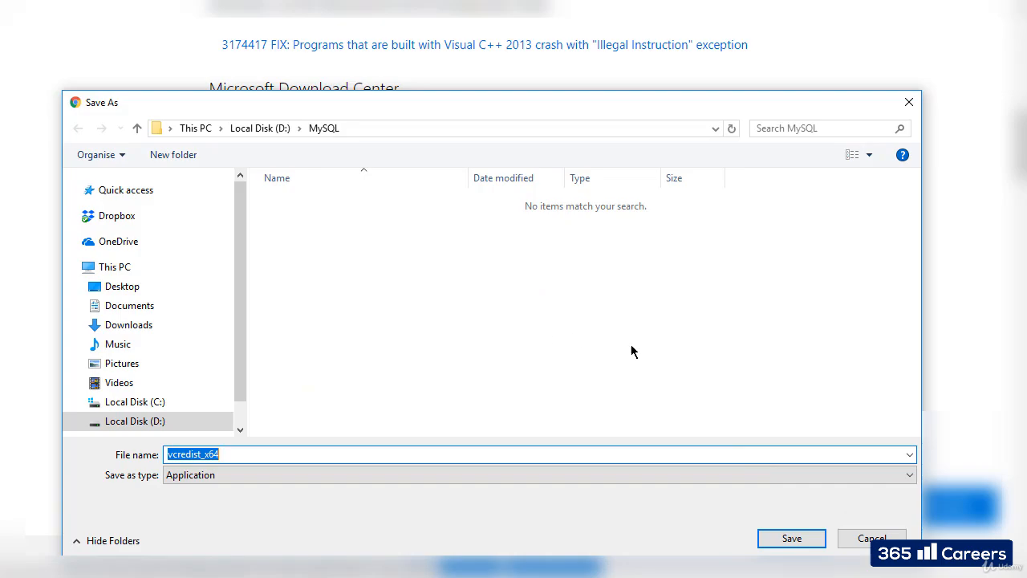
left_click(807, 540)
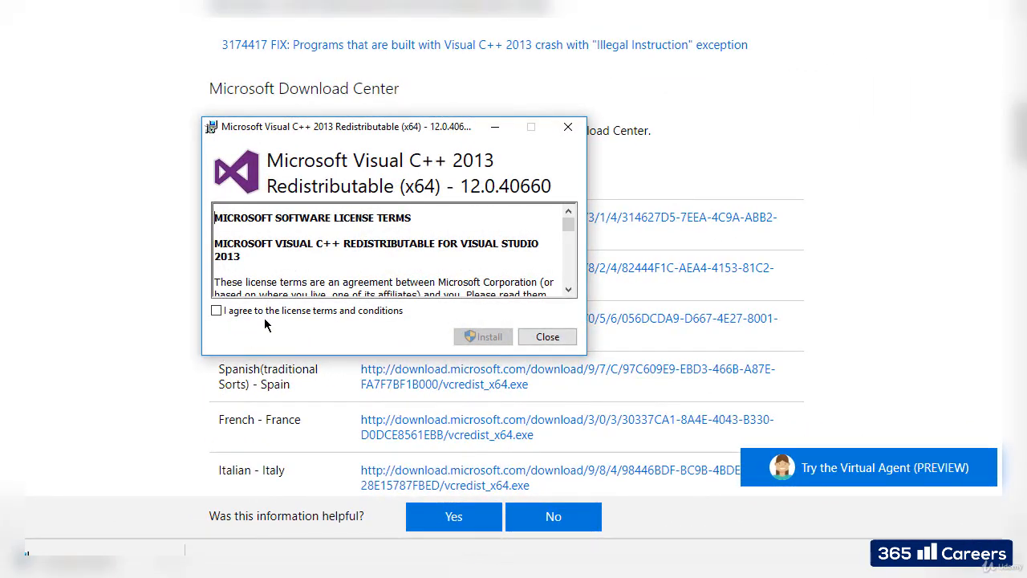
left_click(286, 311)
left_click(488, 337)
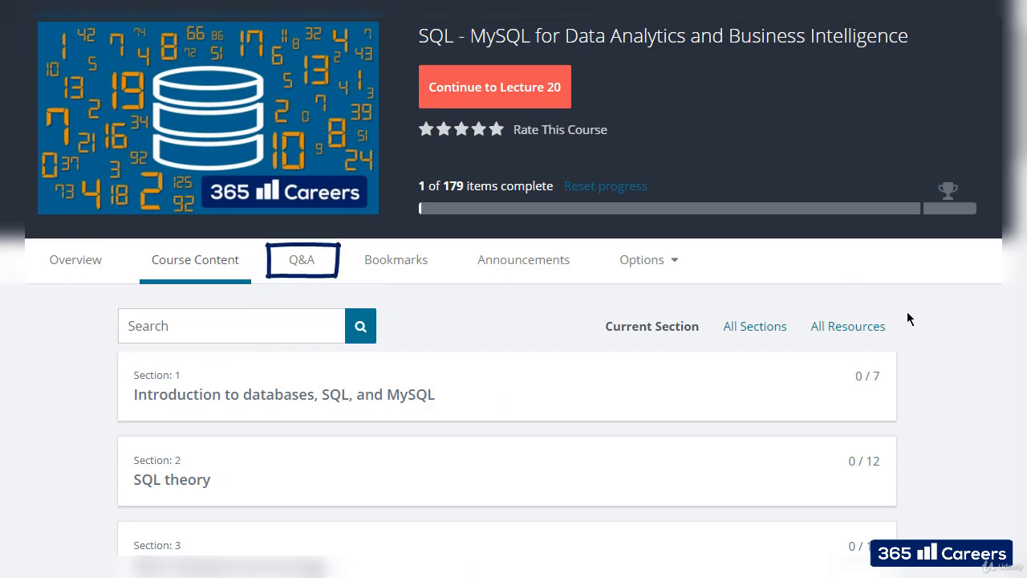
Open the Q&A section of the Udemy course page.
left_click(306, 268)
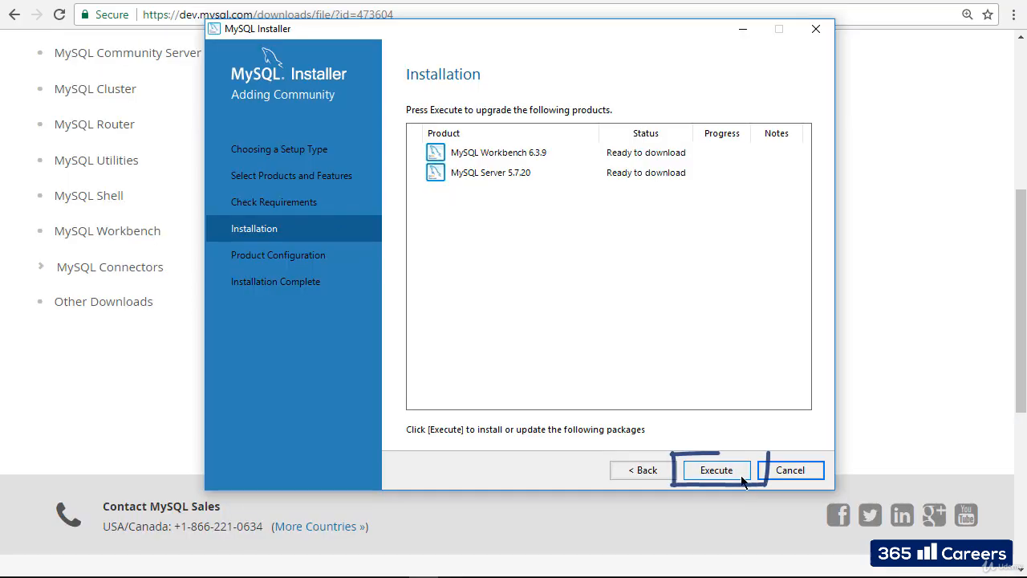
Download and install MySQL Workbench 6.3.9 and MySQL Server 5.7.20, then continue to Product Configuration.
left_click(742, 479)
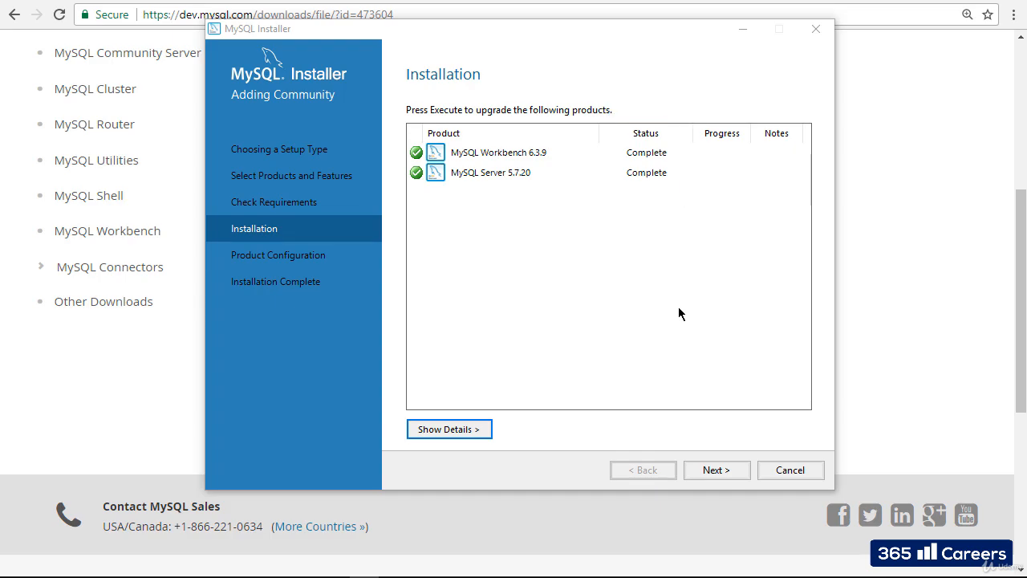
left_click(722, 477)
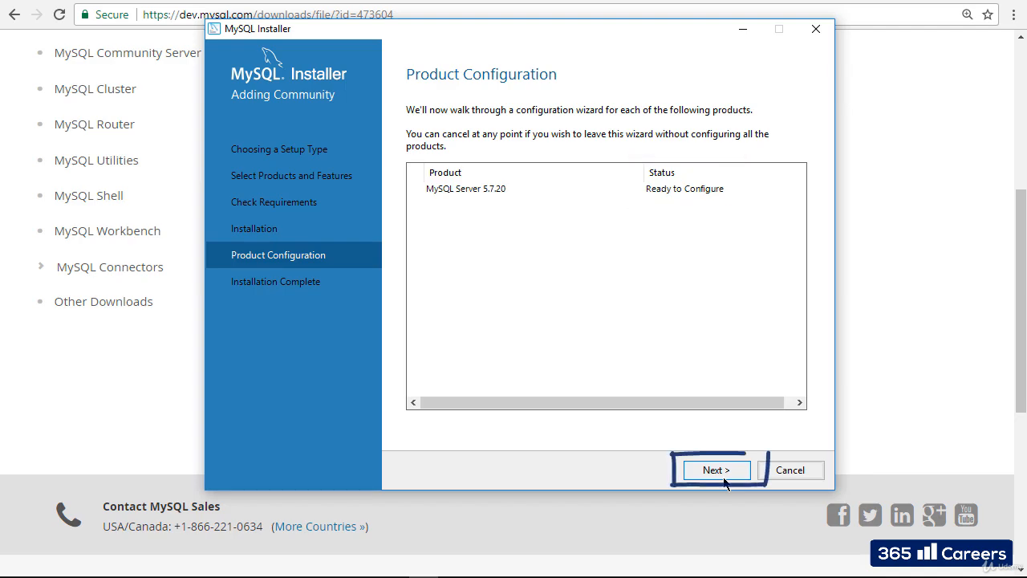
Begin configuring MySQL Server 5.7.20, keeping the Standalone MySQL Server / Classic Replication type.
left_click(724, 478)
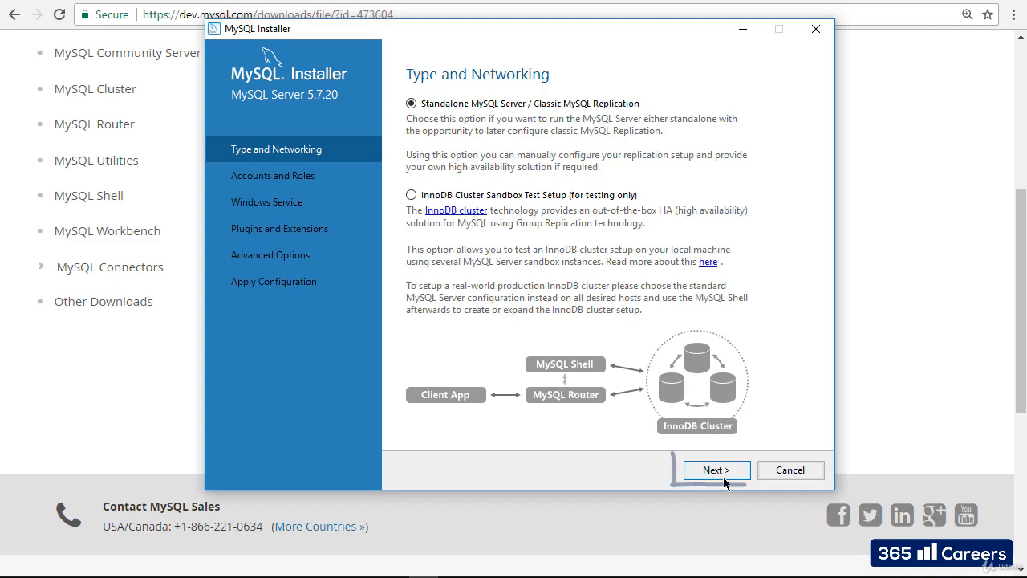
left_click(743, 477)
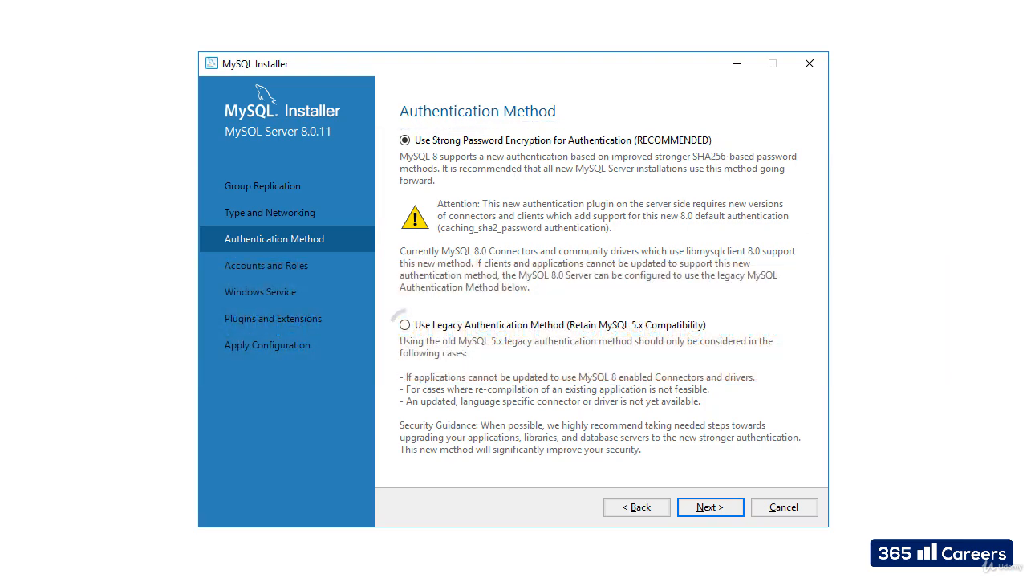
Select 'Use Legacy Authentication Method (Retain MySQL 5.x Compatibility)'.
left_click(404, 324)
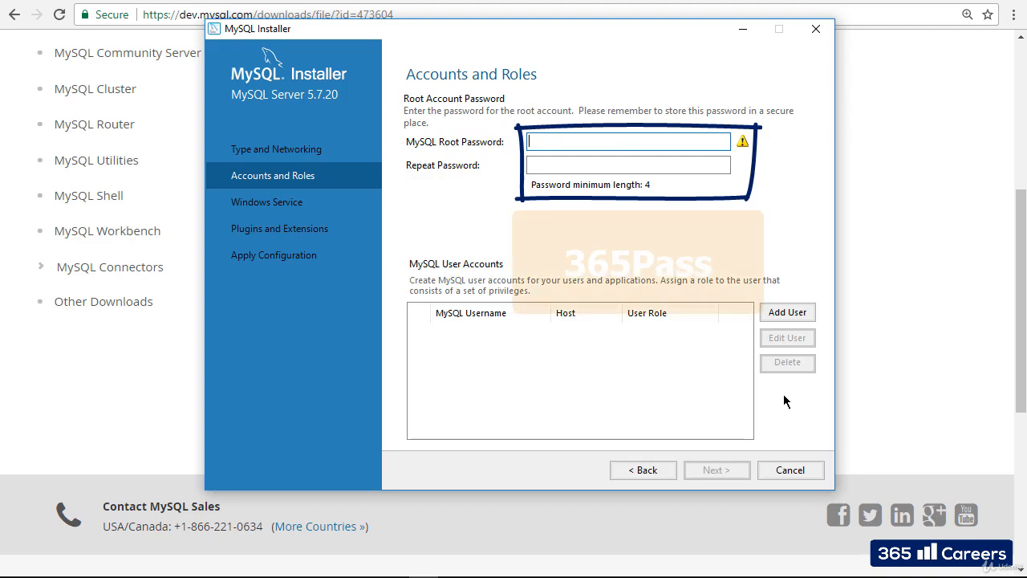
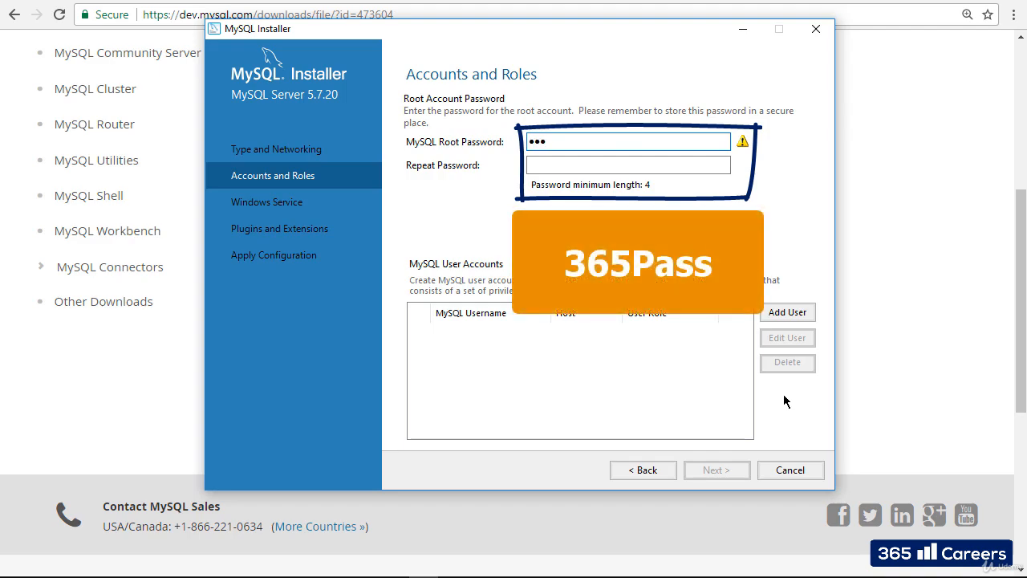
Enter the root account password in both password fields and continue to Windows Service.
key("Tab")
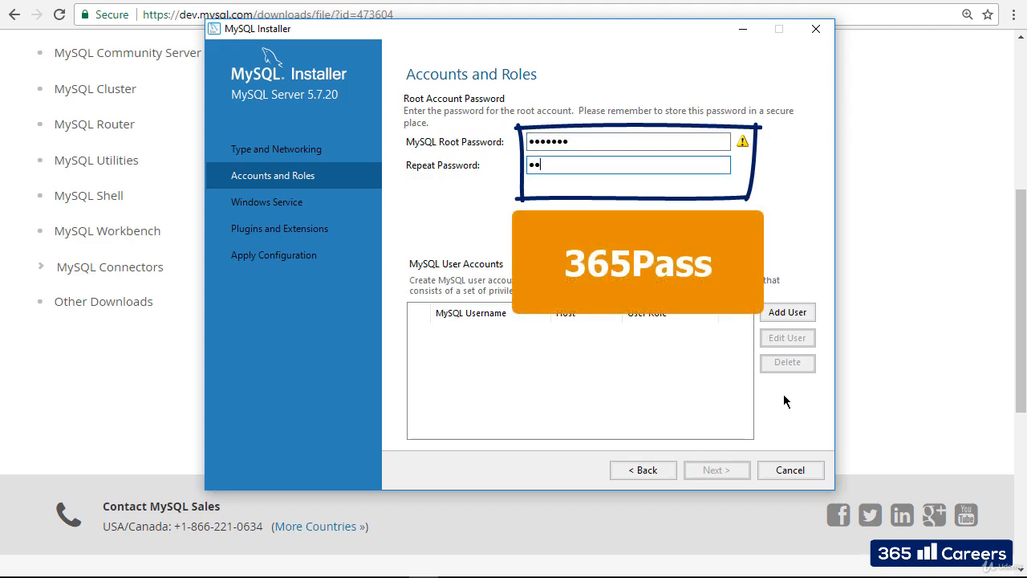
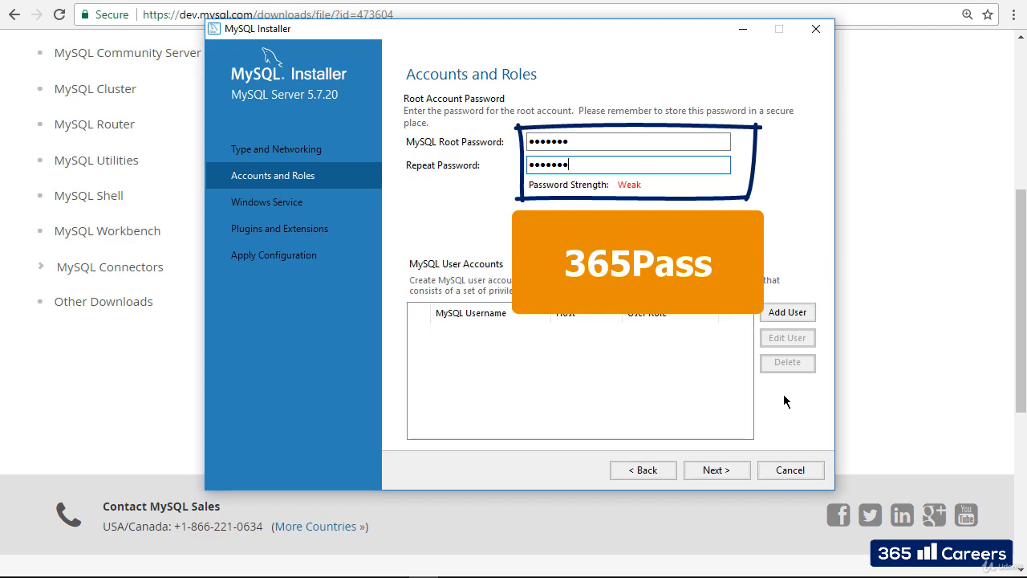
left_click(741, 470)
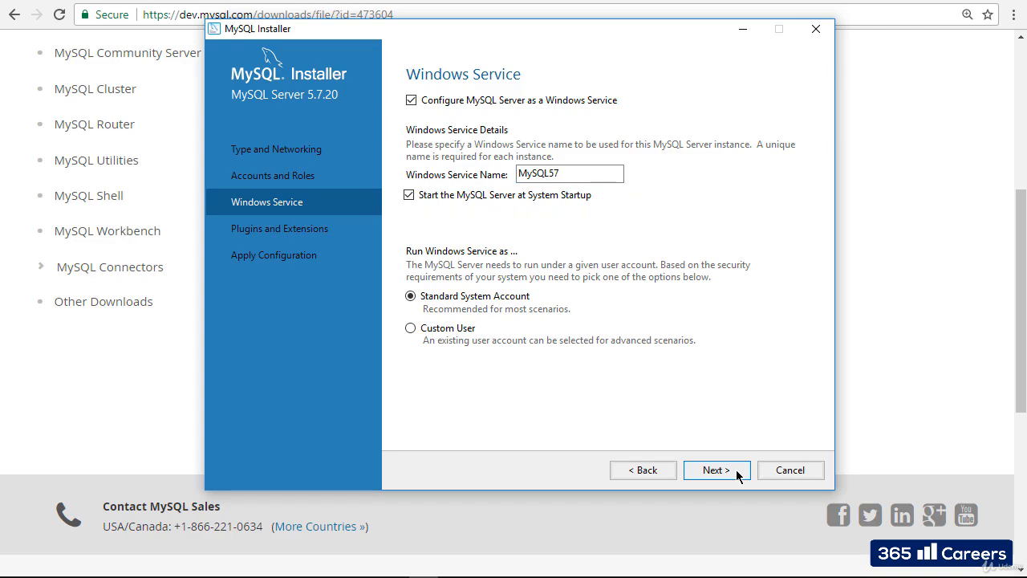
Keep the MySQL57 service and plugin defaults, execute the configuration, and finish.
left_click(738, 475)
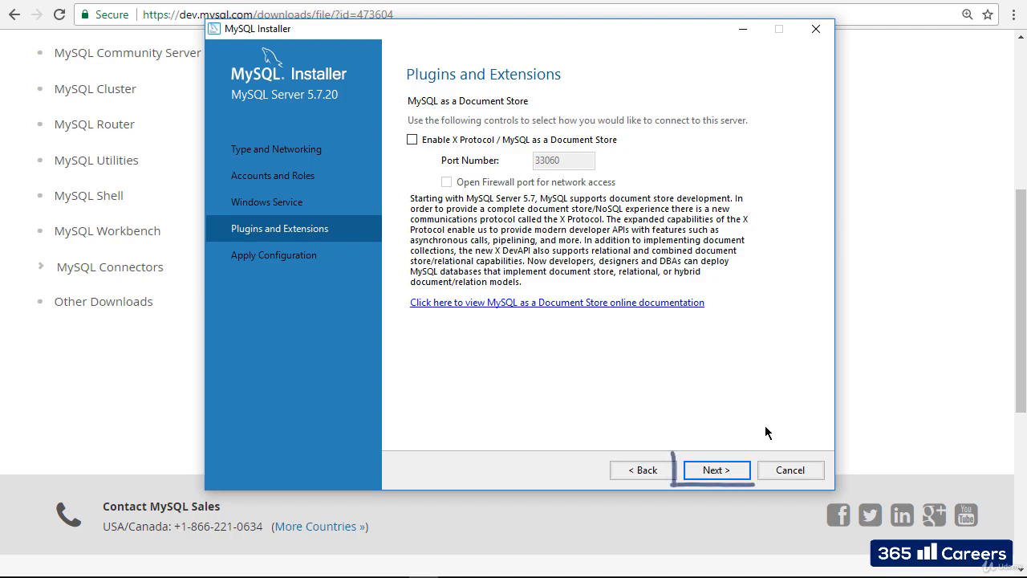
left_click(738, 473)
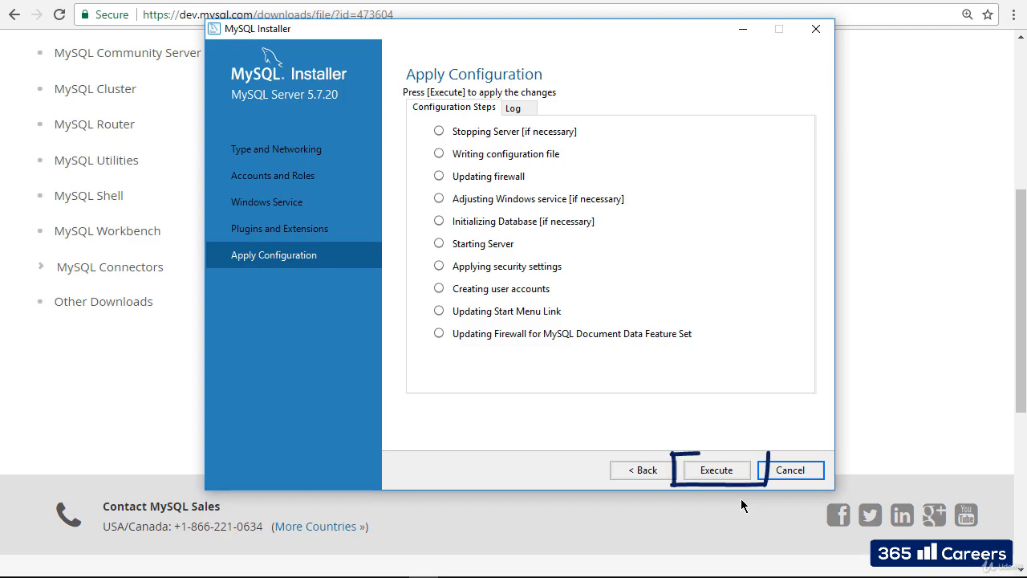
left_click(742, 476)
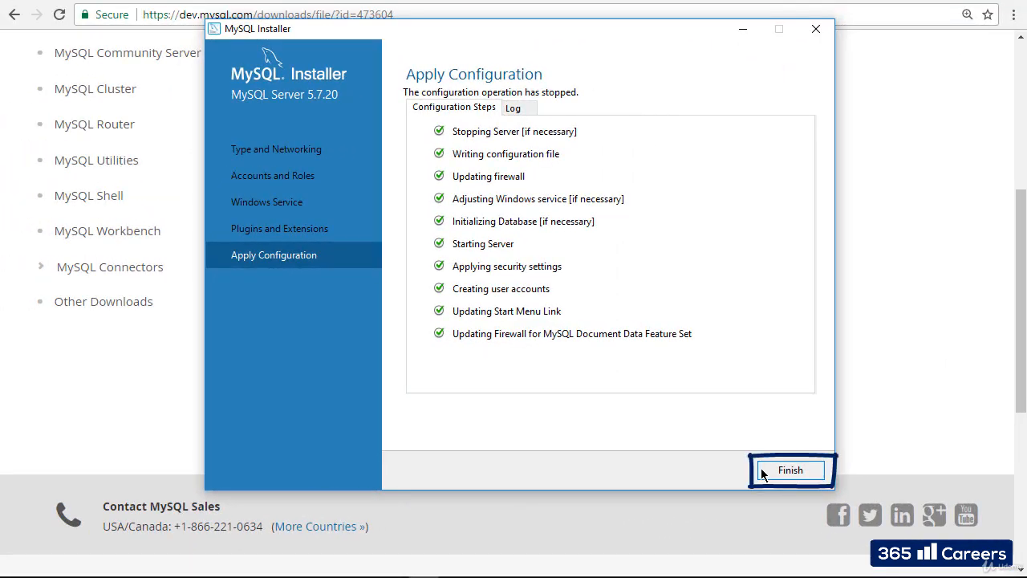
left_click(762, 472)
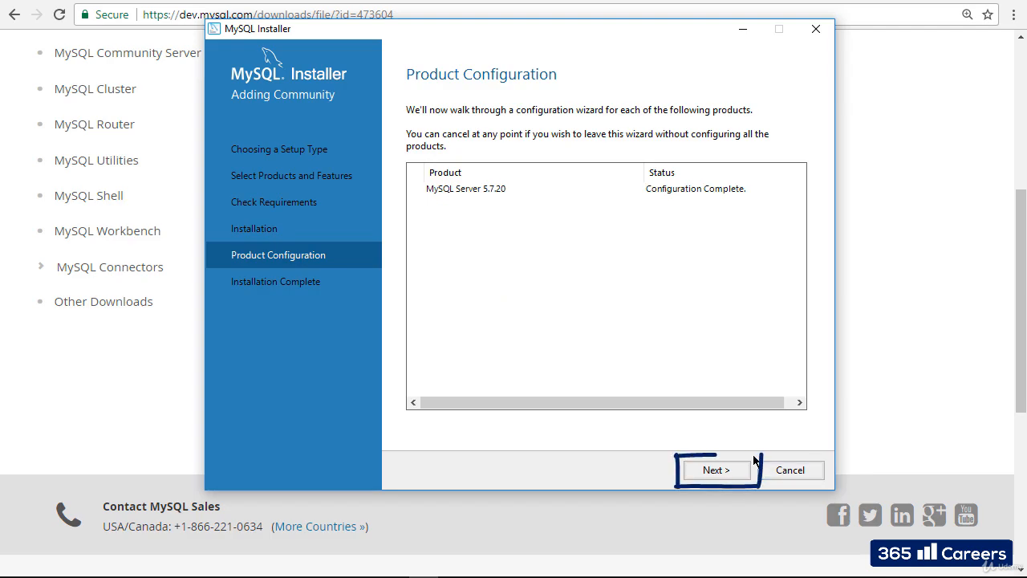
Finish the installer with 'Start MySQL Workbench after Setup' checked and reposition the Workbench window.
left_click(728, 474)
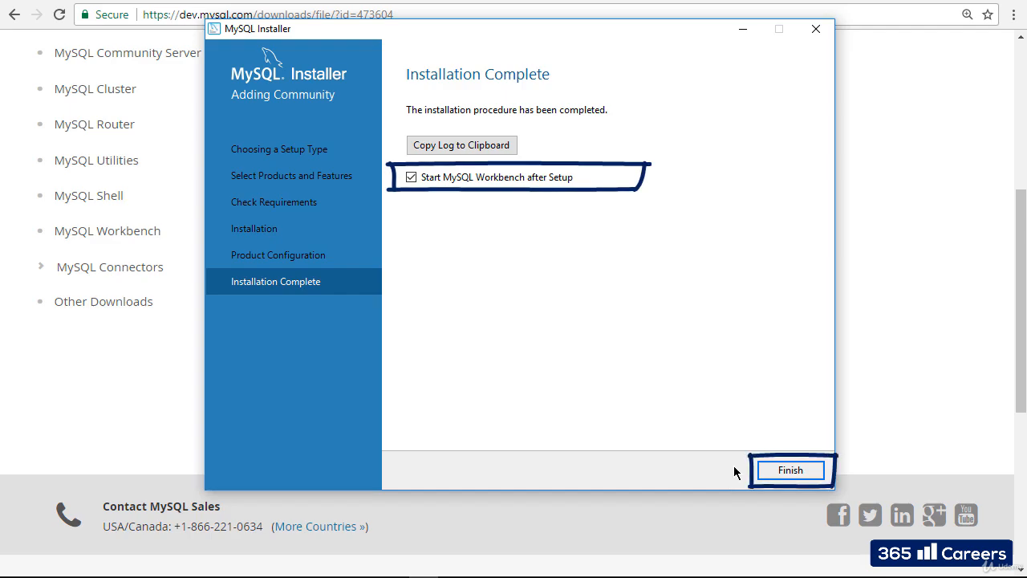
left_click(791, 470)
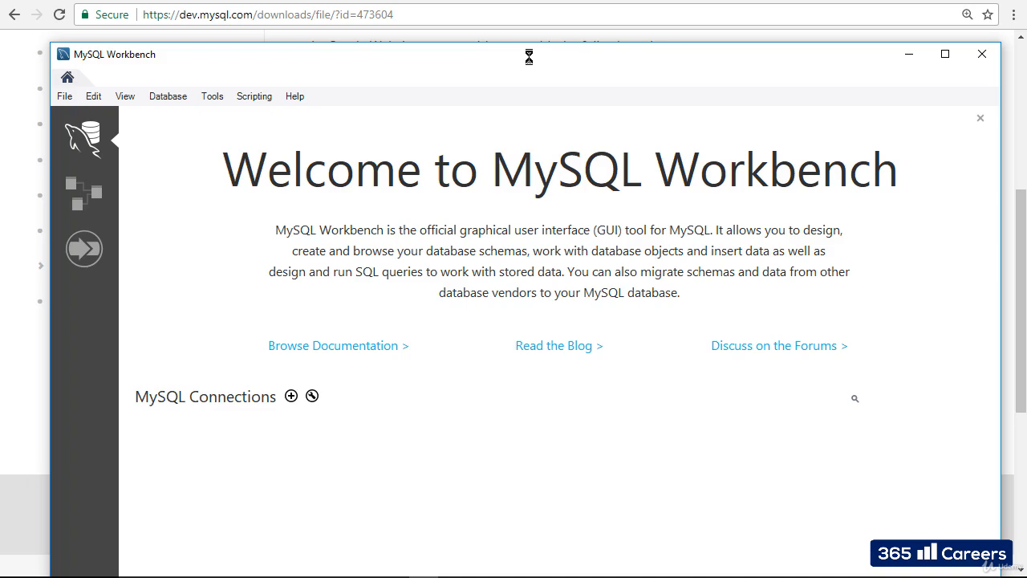
left_click_drag(529, 57, 507, 2)
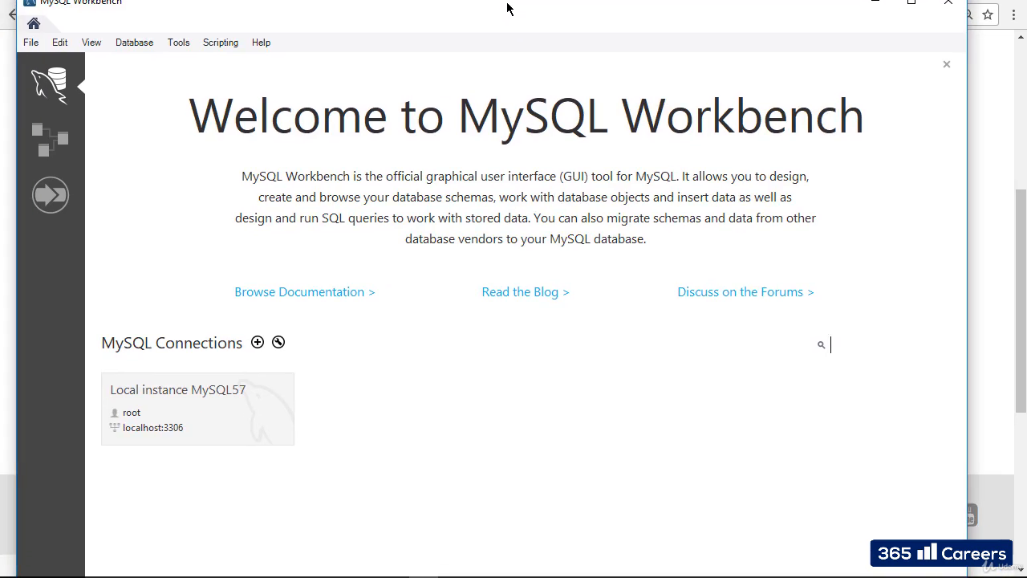